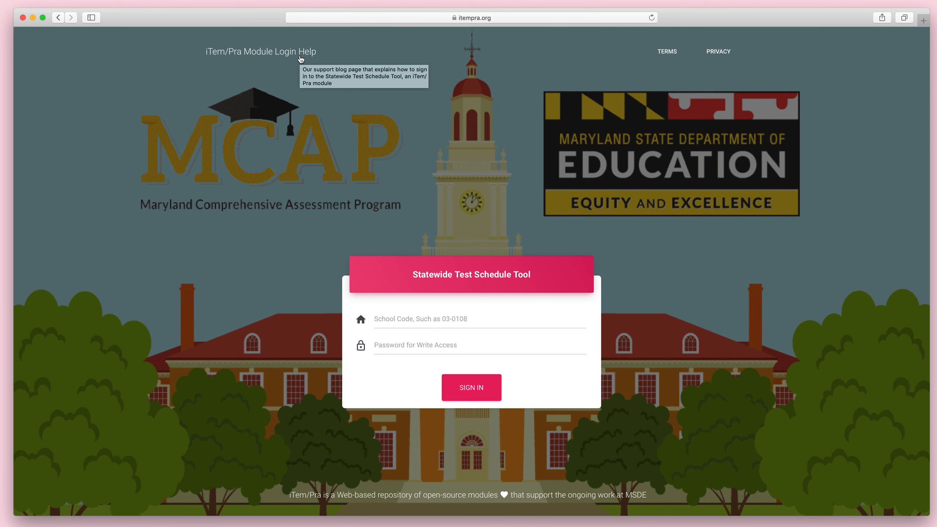
Step: Open the module login help page and copy Bel Air Elementary's school code, 01-0702, from the Allegany County list
{"action": "left_click", "coordinate": [301, 52]}
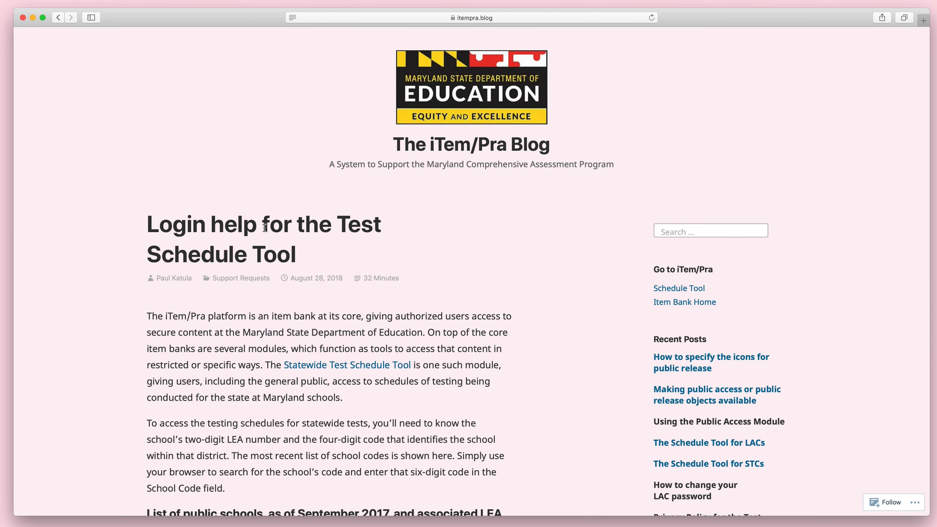
{"action": "scroll", "coordinate": [263, 277], "scroll_direction": "down", "scroll_amount": 2}
{"action": "scroll", "coordinate": [263, 277], "scroll_direction": "down", "scroll_amount": 15}
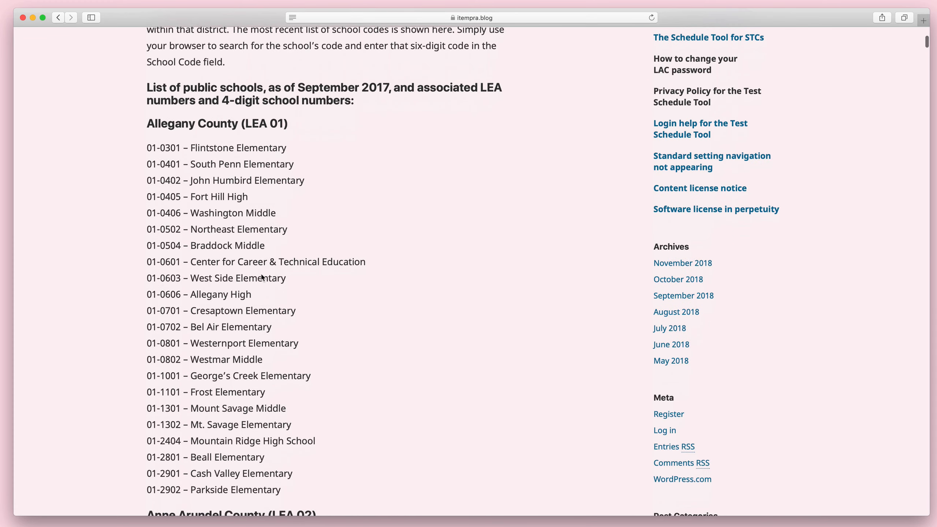
{"action": "scroll", "coordinate": [262, 274], "scroll_direction": "up", "scroll_amount": 9}
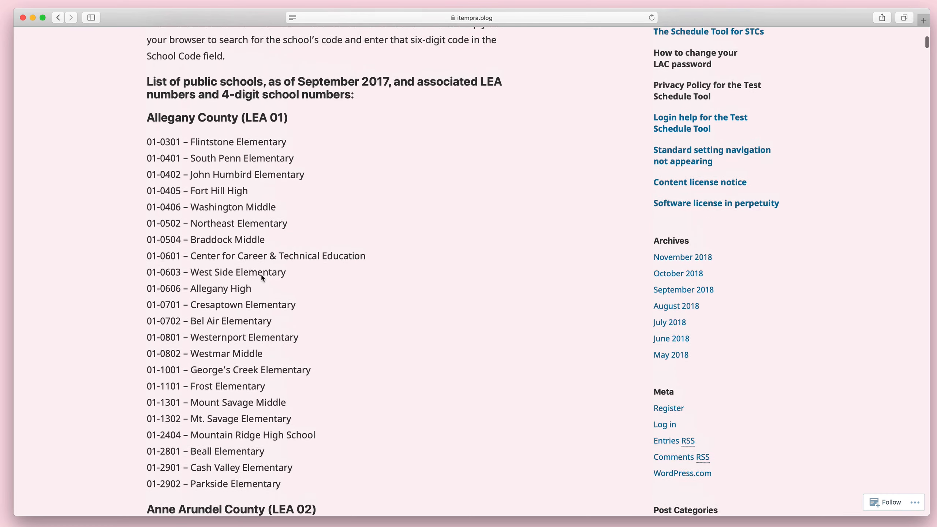
{"action": "scroll", "coordinate": [262, 274], "scroll_direction": "down", "scroll_amount": 2}
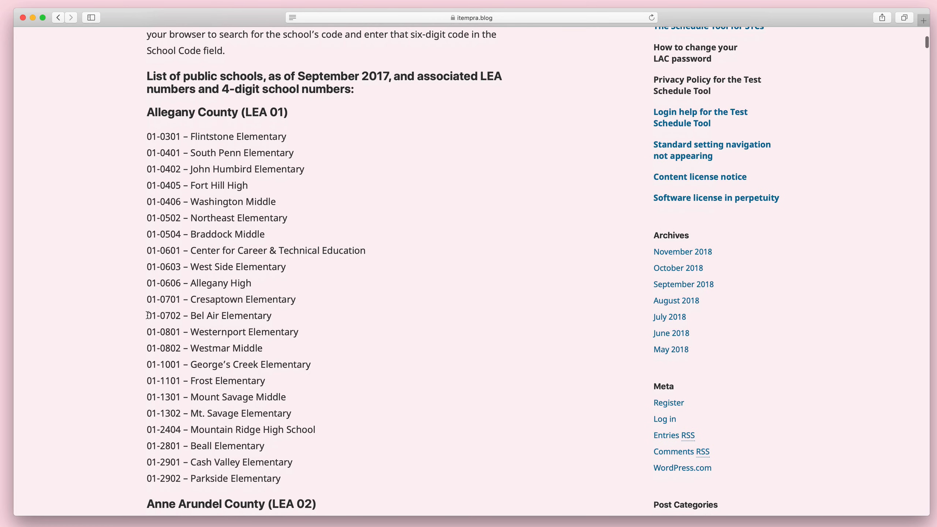
{"action": "left_click_drag", "start_coordinate": [148, 315], "coordinate": [182, 316]}
{"action": "key", "text": "super+c"}
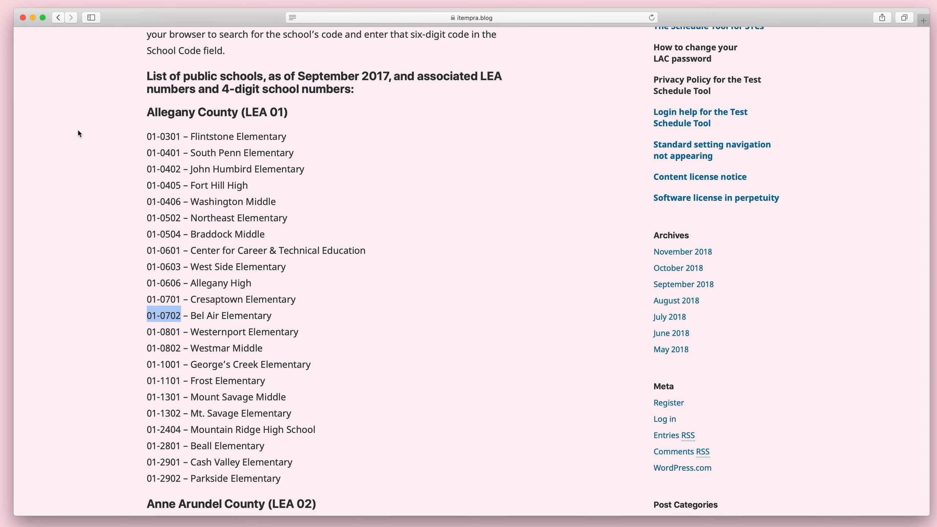
Step: Return to the Statewide Test Schedule Tool login and sign in with school code 01-0702 and the write-access password
{"action": "left_click", "coordinate": [61, 20]}
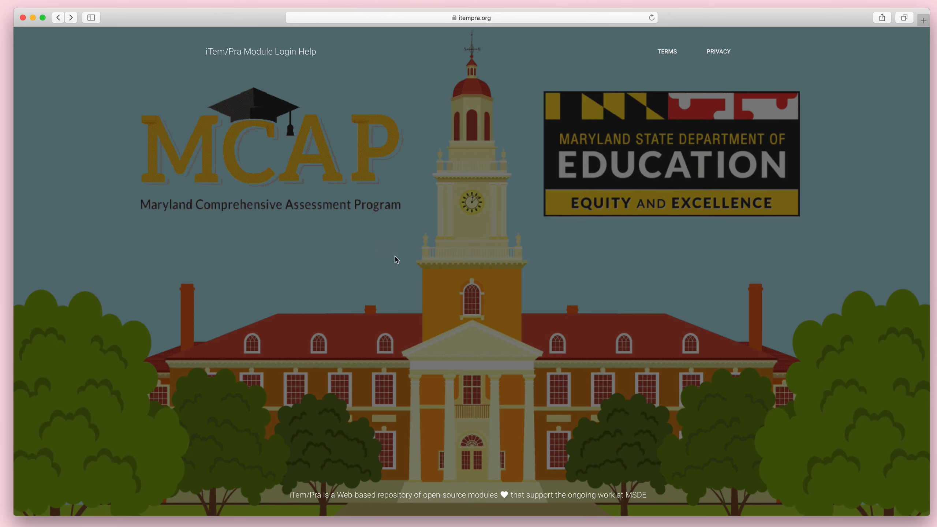
{"action": "left_click", "coordinate": [501, 324]}
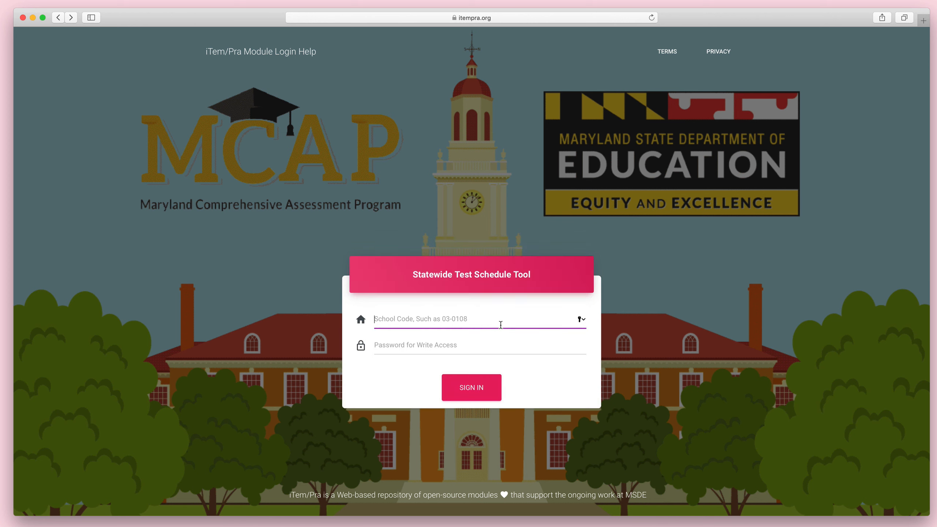
{"action": "key", "text": "super+v"}
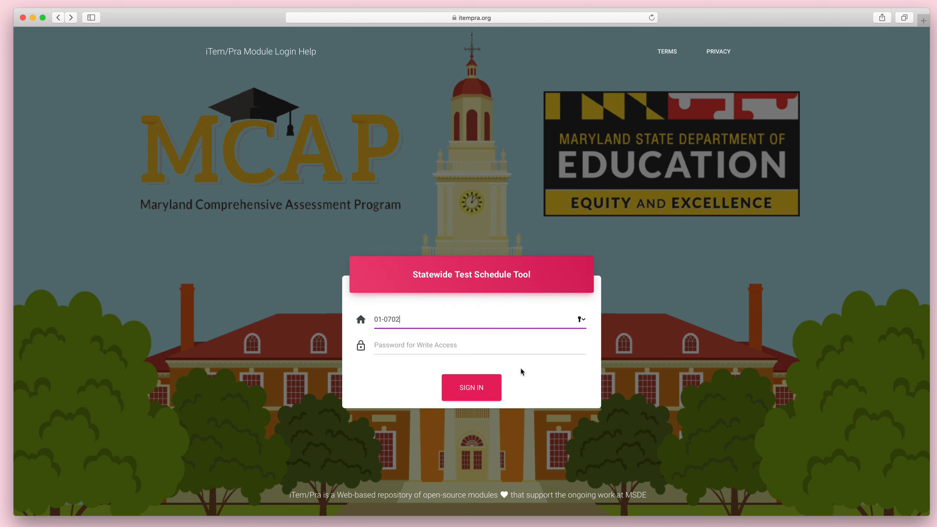
{"action": "left_click", "coordinate": [526, 348]}
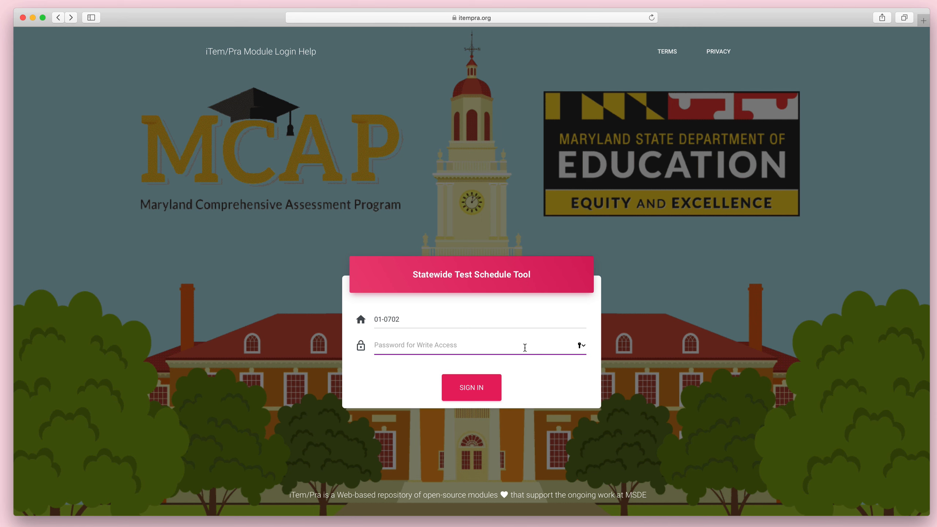
{"action": "type", "text": "••••••"}
{"action": "left_click", "coordinate": [488, 384]}
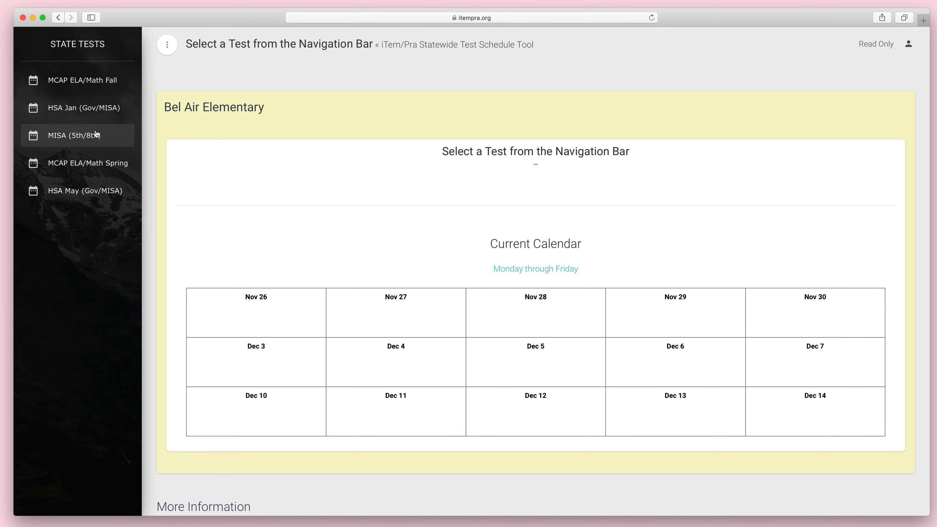
Step: Open the MCAP ELA/Math Spring test schedule and look over its testing window calendar
{"action": "left_click", "coordinate": [87, 172]}
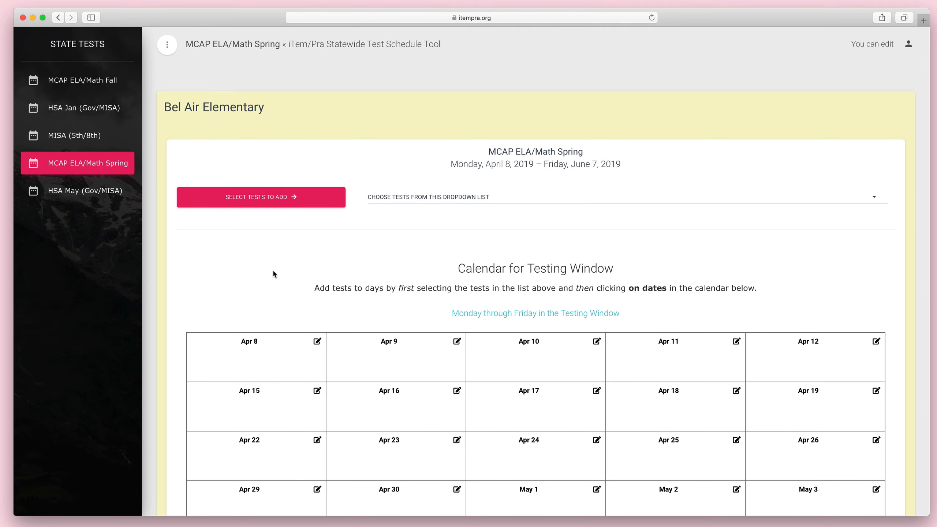
{"action": "scroll", "coordinate": [273, 274], "scroll_direction": "down", "scroll_amount": 10}
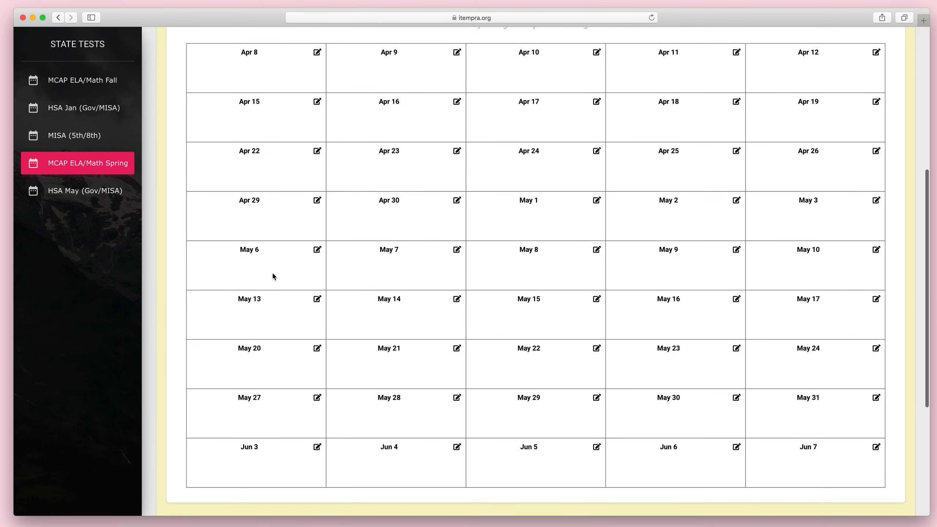
{"action": "scroll", "coordinate": [273, 276], "scroll_direction": "down", "scroll_amount": 8}
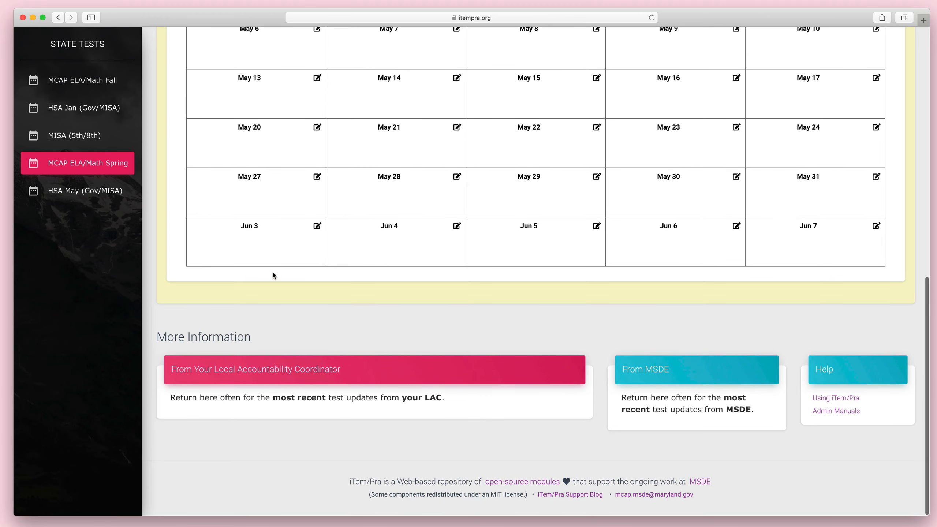
{"action": "scroll", "coordinate": [273, 276], "scroll_direction": "up", "scroll_amount": 12}
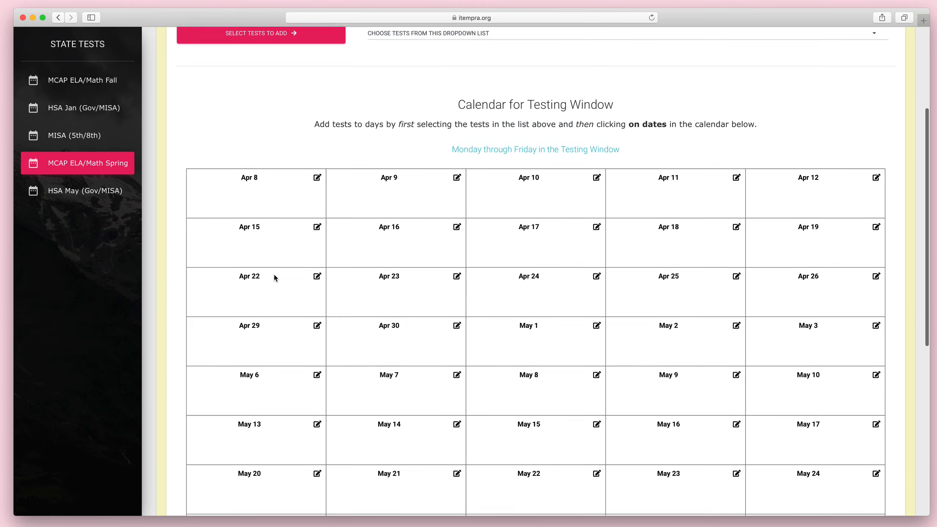
{"action": "scroll", "coordinate": [274, 278], "scroll_direction": "up", "scroll_amount": 4}
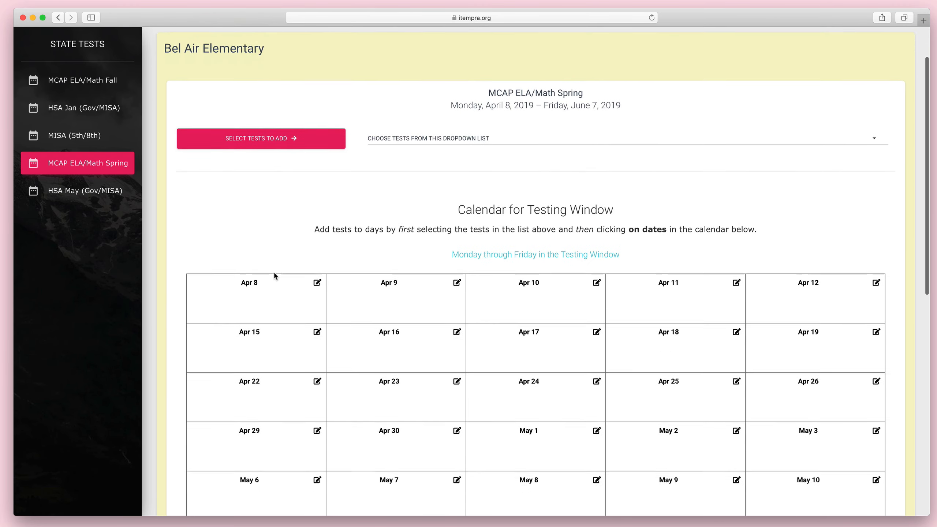
{"action": "scroll", "coordinate": [274, 275], "scroll_direction": "down", "scroll_amount": 2}
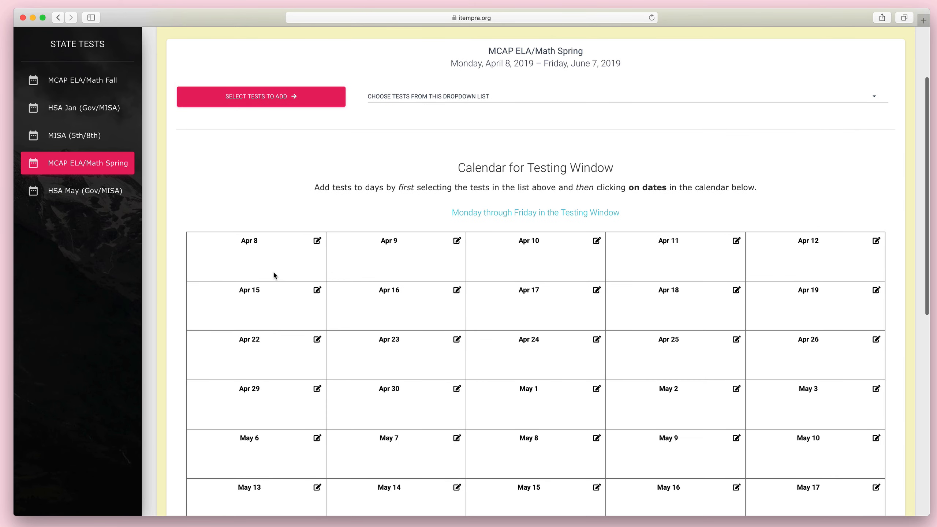
{"action": "scroll", "coordinate": [273, 275], "scroll_direction": "down", "scroll_amount": 1}
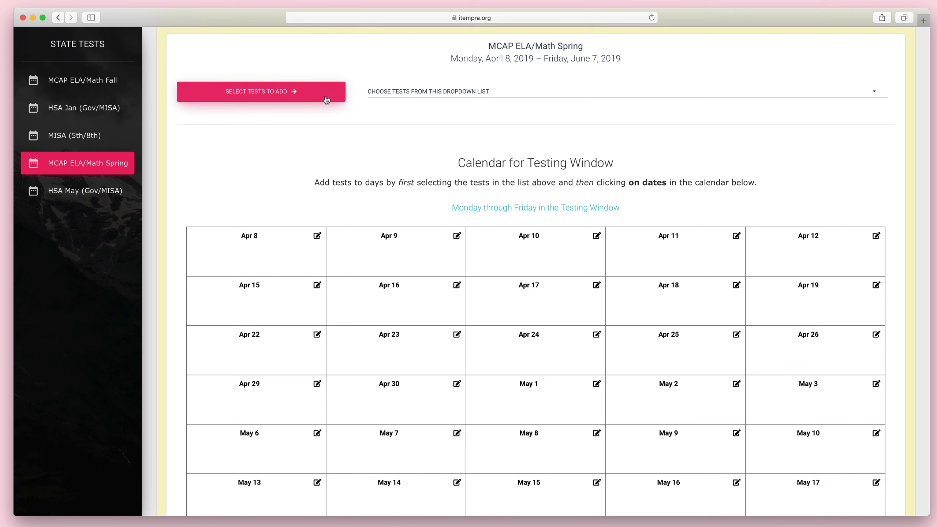
Step: Select 3rd-Grade Math, 4th-Grade Math and 5th-Grade ELA as the tests to add
{"action": "left_click", "coordinate": [524, 96]}
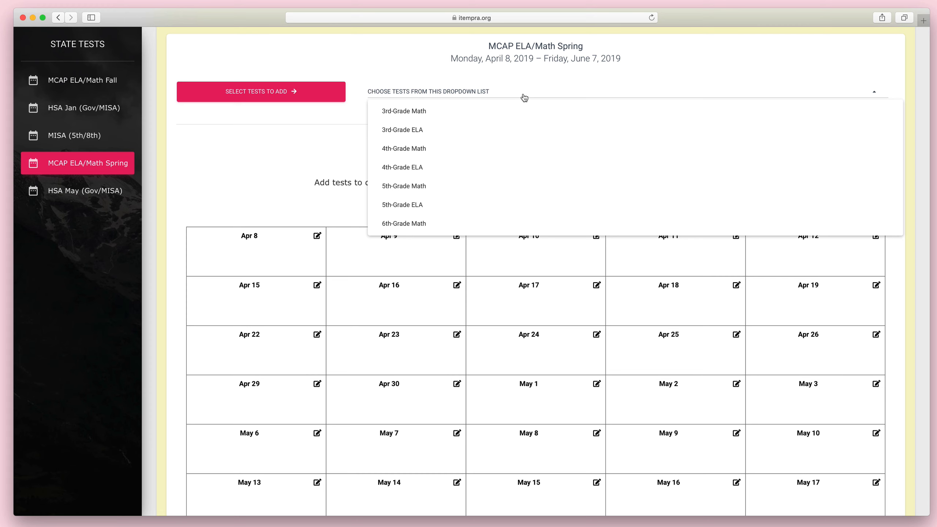
{"action": "left_click", "coordinate": [530, 112]}
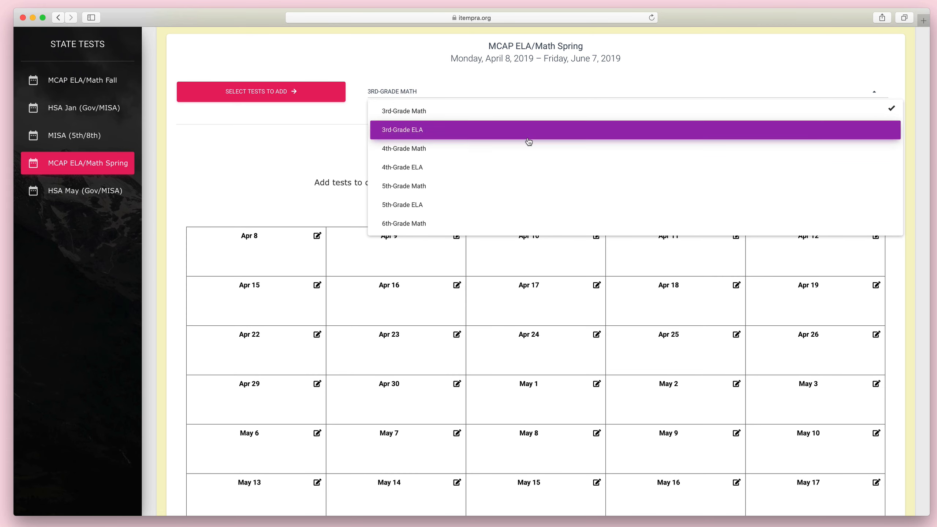
{"action": "left_click", "coordinate": [529, 148]}
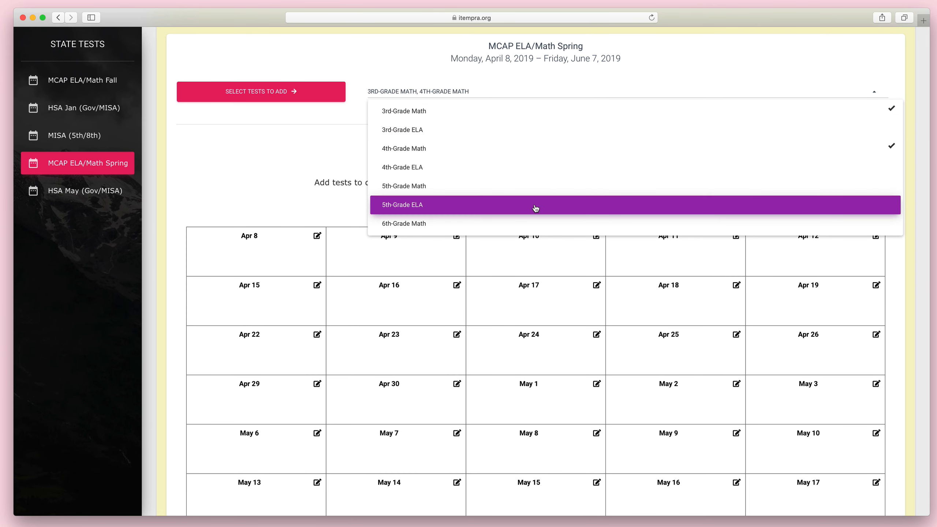
{"action": "left_click", "coordinate": [533, 207]}
{"action": "scroll", "coordinate": [508, 178], "scroll_direction": "down", "scroll_amount": 3}
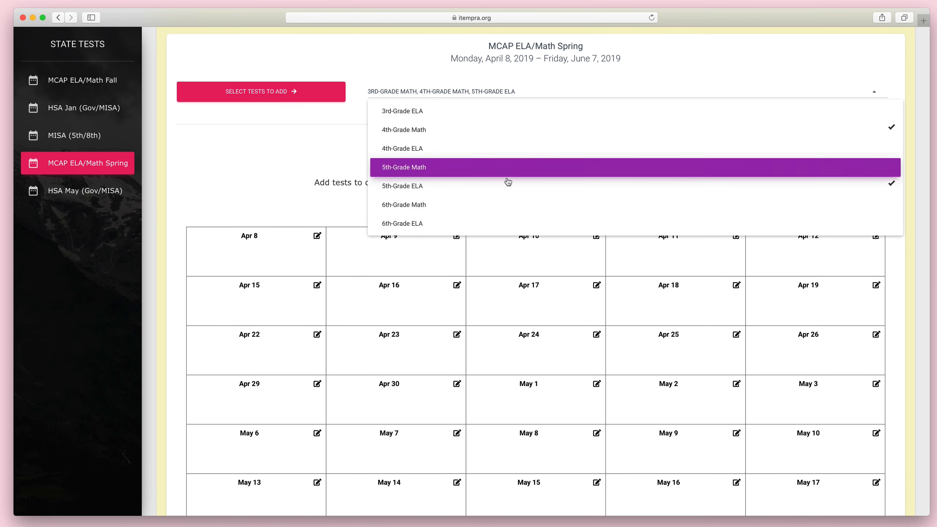
{"action": "scroll", "coordinate": [507, 181], "scroll_direction": "down", "scroll_amount": 8}
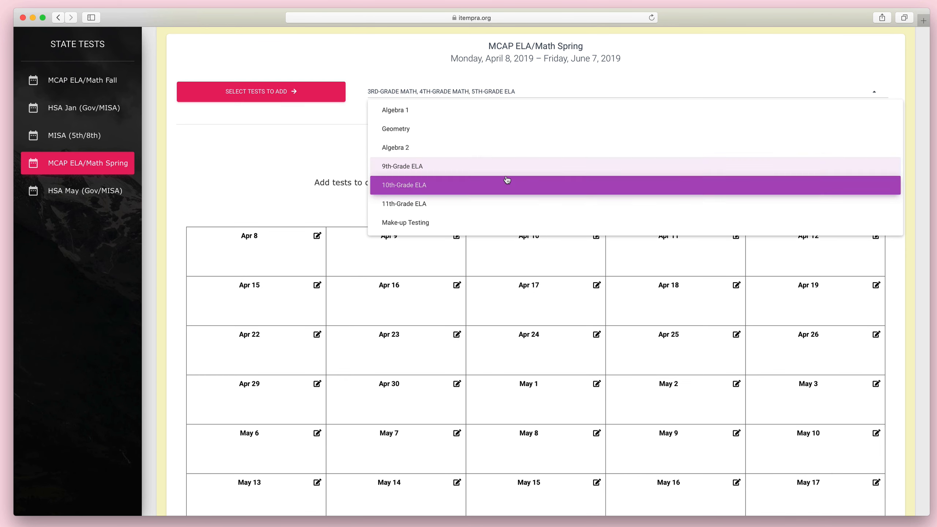
{"action": "scroll", "coordinate": [503, 222], "scroll_direction": "up", "scroll_amount": 12}
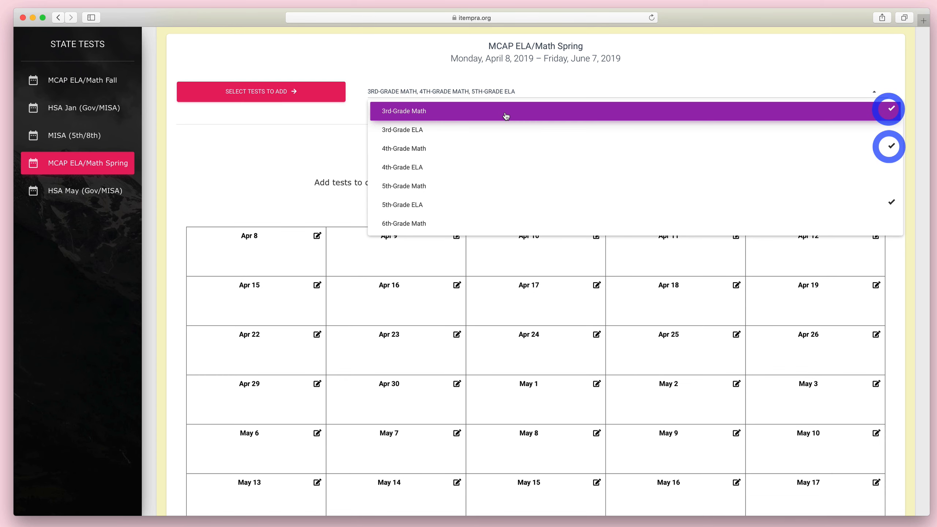
{"action": "left_click", "coordinate": [346, 141]}
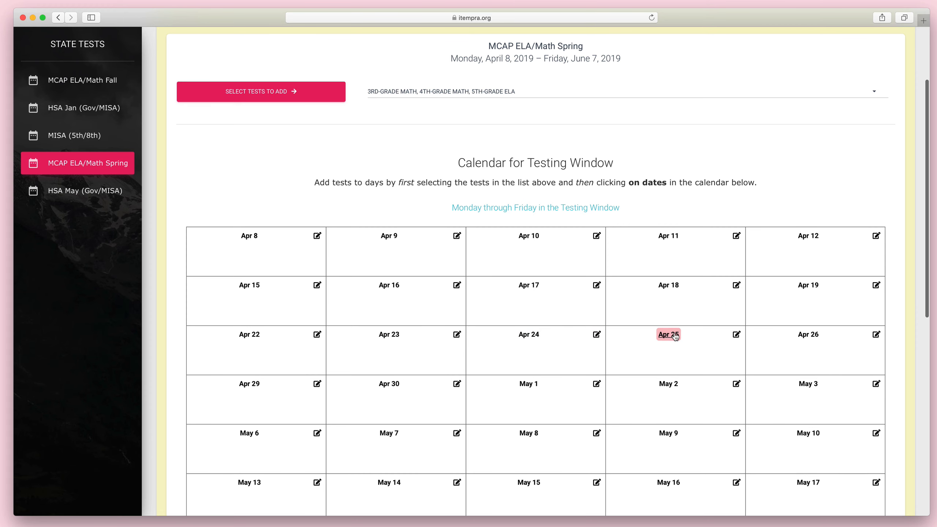
Step: Add the selected tests to Apr 23, Apr 24 and Apr 25 in the calendar
{"action": "left_click", "coordinate": [397, 337]}
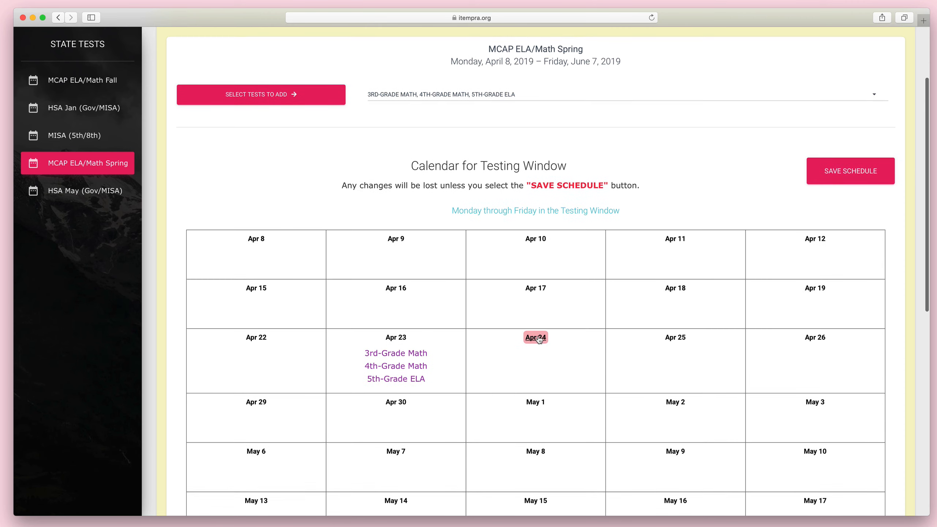
{"action": "left_click", "coordinate": [536, 336]}
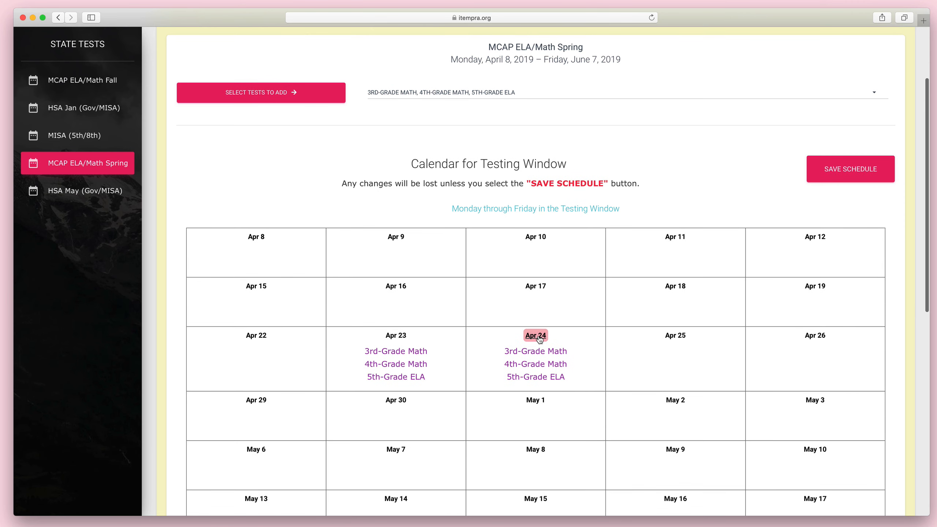
{"action": "left_click", "coordinate": [671, 338]}
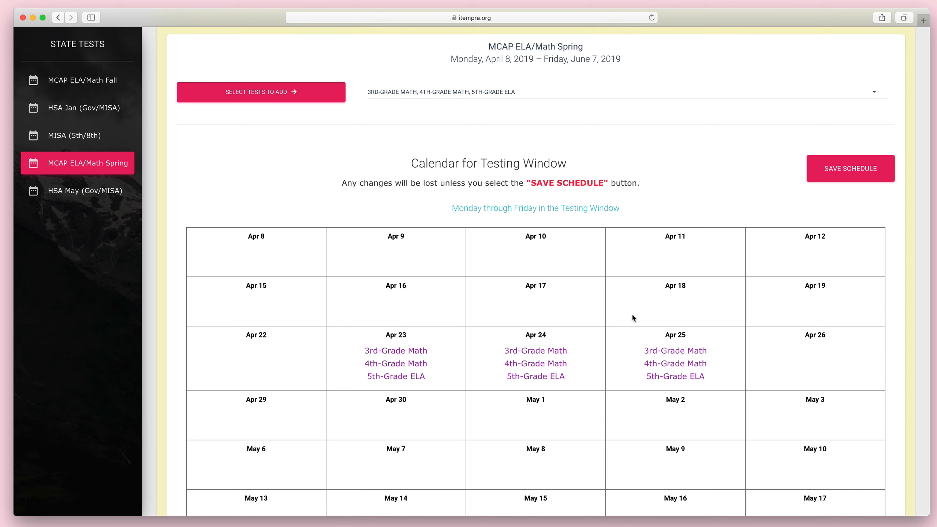
Step: Remove 5th-Grade ELA from Apr 23, Apr 24 and Apr 25 in the calendar
{"action": "mouse_move", "coordinate": [661, 381]}
{"action": "left_click", "coordinate": [408, 379]}
{"action": "left_click", "coordinate": [531, 380]}
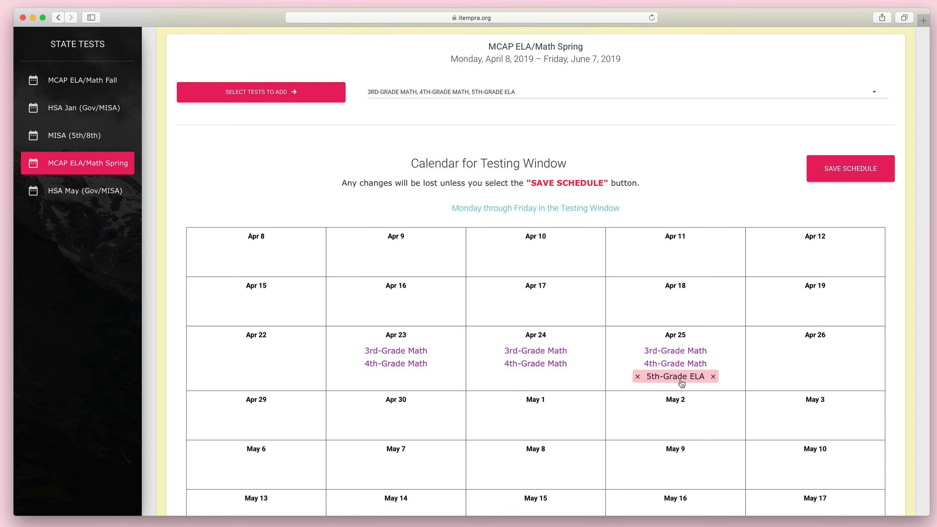
{"action": "left_click", "coordinate": [634, 377]}
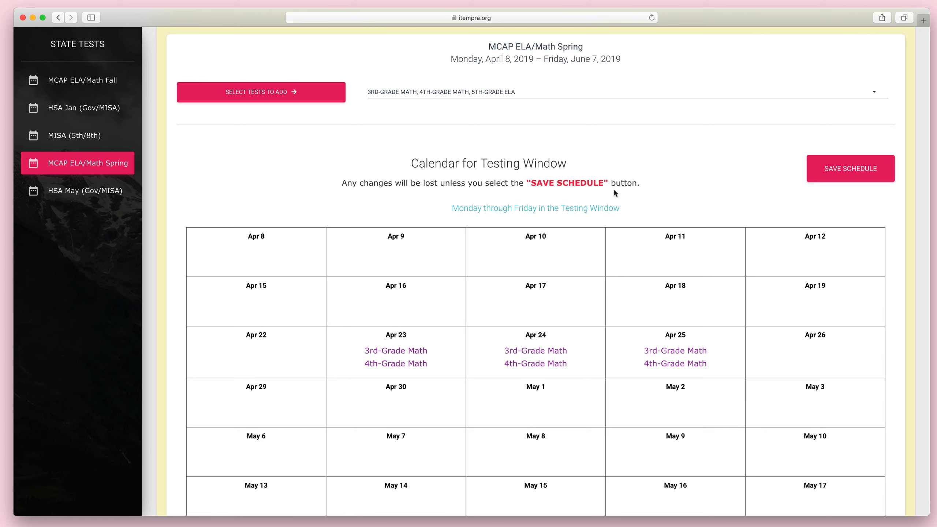
Step: Replace 5th-Grade ELA with 5th-Grade Math in the selection of tests to add
{"action": "left_click", "coordinate": [625, 96]}
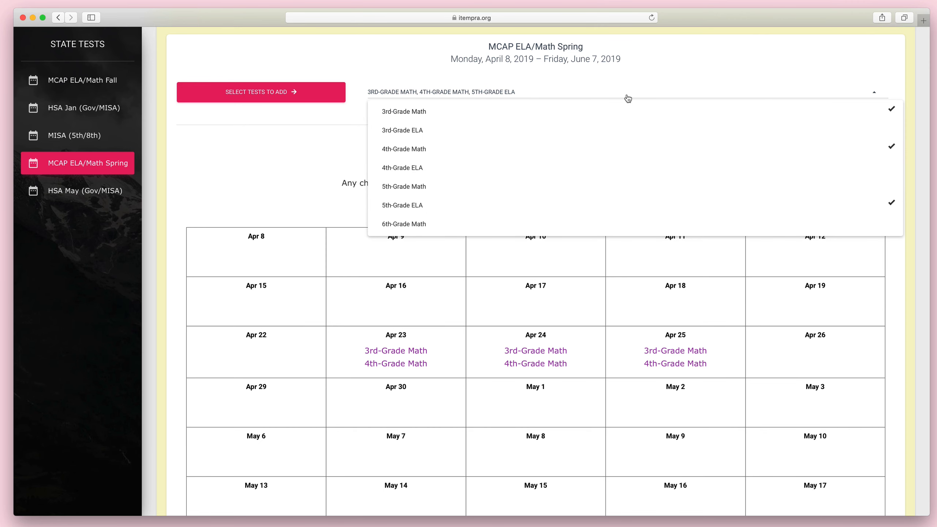
{"action": "left_click", "coordinate": [634, 206]}
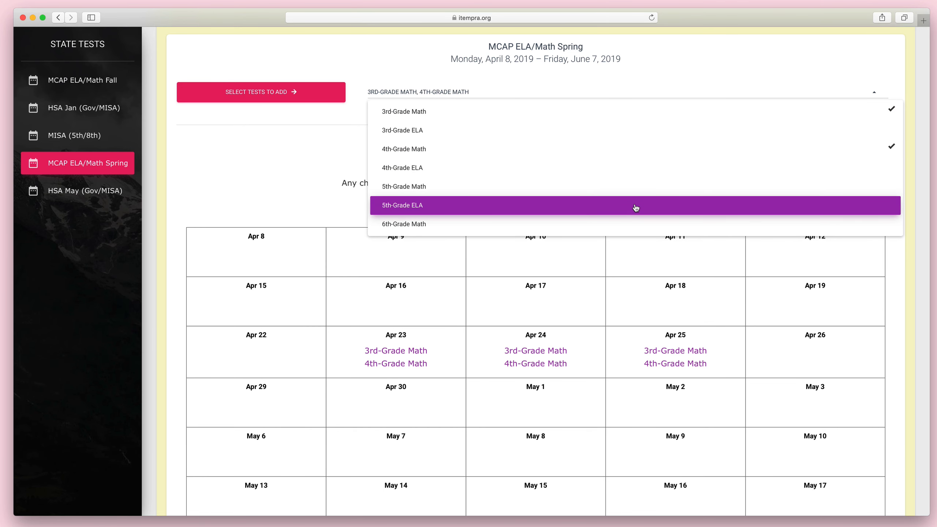
{"action": "left_click", "coordinate": [636, 194]}
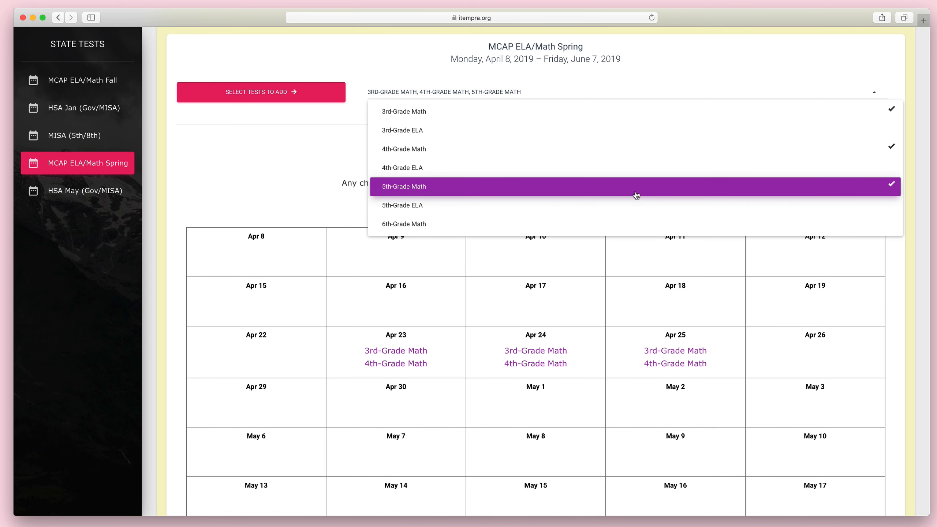
{"action": "left_click", "coordinate": [321, 157]}
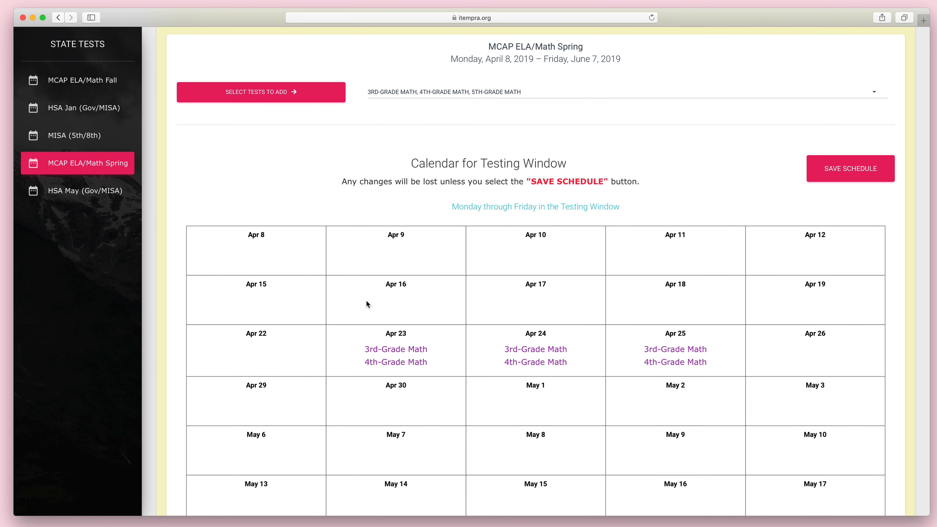
Step: Add 5th-Grade Math to Apr 23, Apr 24 and Apr 25 using the current selection, and remove it again from Apr 25
{"action": "left_click", "coordinate": [396, 334]}
{"action": "left_click", "coordinate": [536, 335]}
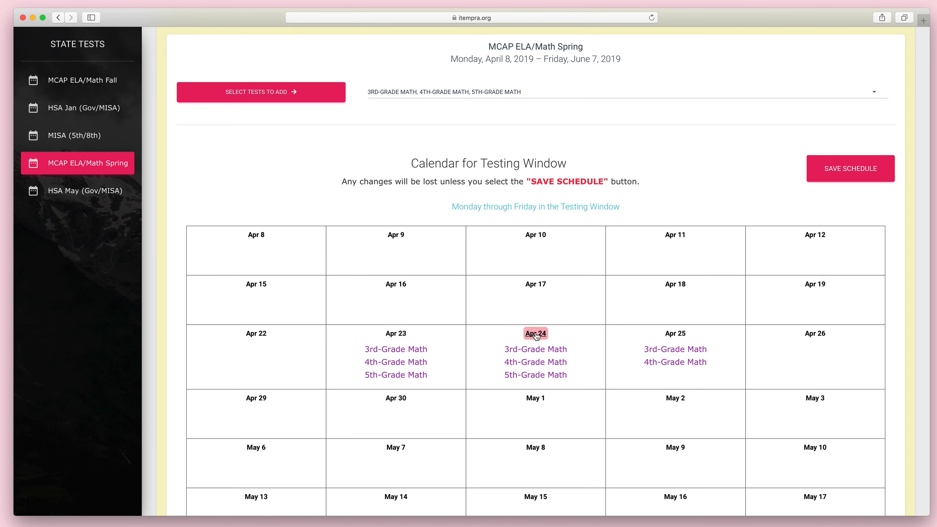
{"action": "left_click", "coordinate": [676, 334]}
{"action": "left_click", "coordinate": [688, 380]}
Step: Narrow the selection of tests to add to 5th-Grade Math only, add it to Apr 26 and save the schedule
{"action": "left_click", "coordinate": [590, 97]}
{"action": "left_click", "coordinate": [590, 109]}
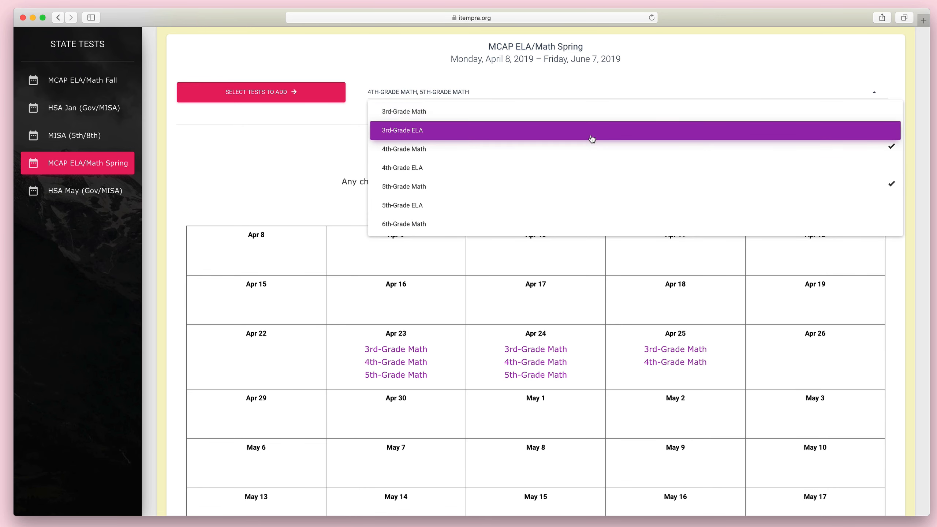
{"action": "left_click", "coordinate": [594, 149]}
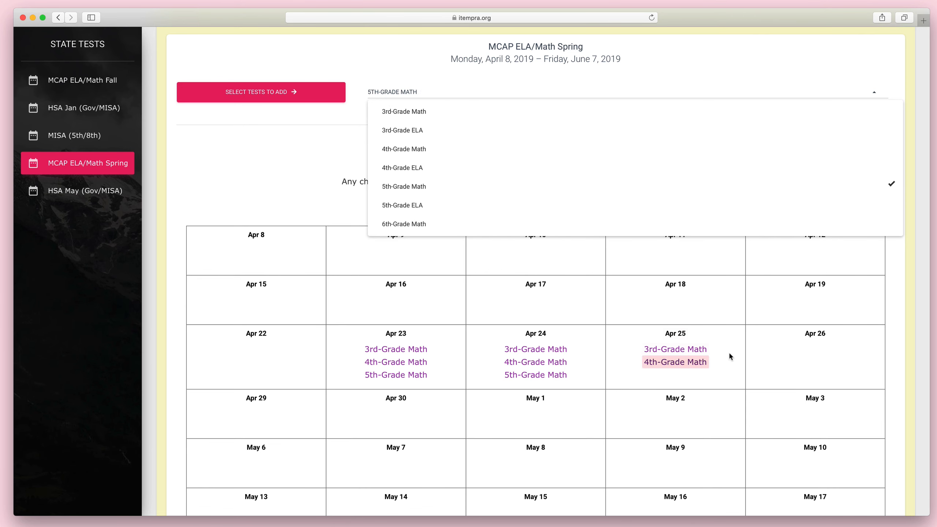
{"action": "left_click", "coordinate": [323, 175]}
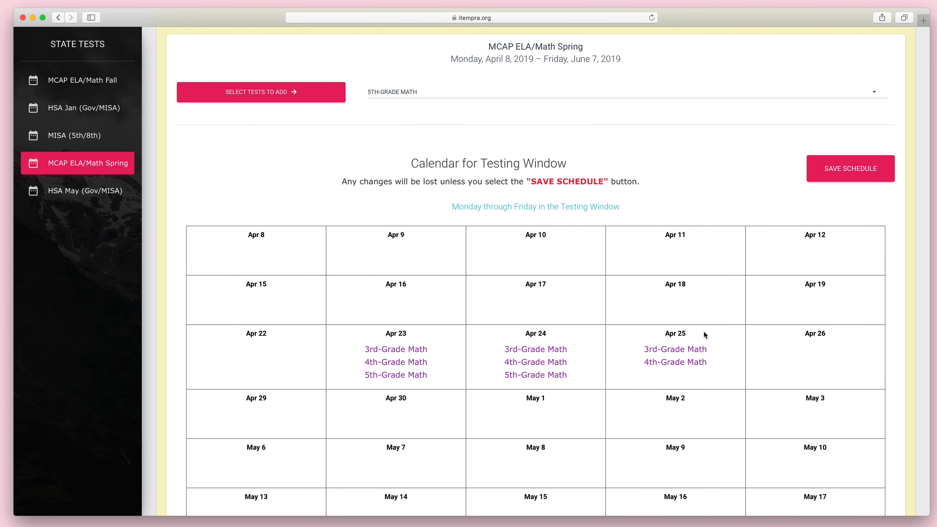
{"action": "left_click", "coordinate": [805, 334]}
{"action": "left_click", "coordinate": [851, 179]}
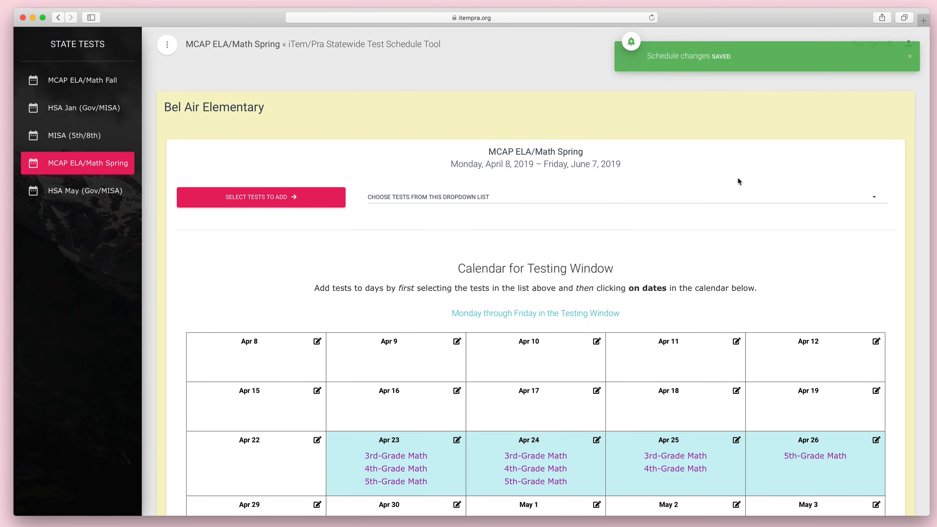
Step: Add 6th-Grade Math to Apr 26 in the calendar and save the schedule
{"action": "left_click", "coordinate": [580, 200]}
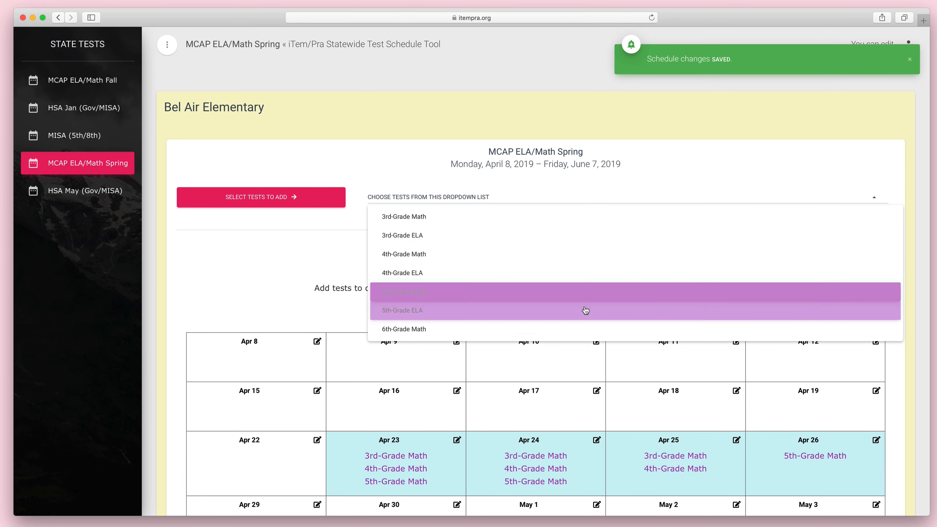
{"action": "left_click", "coordinate": [588, 328]}
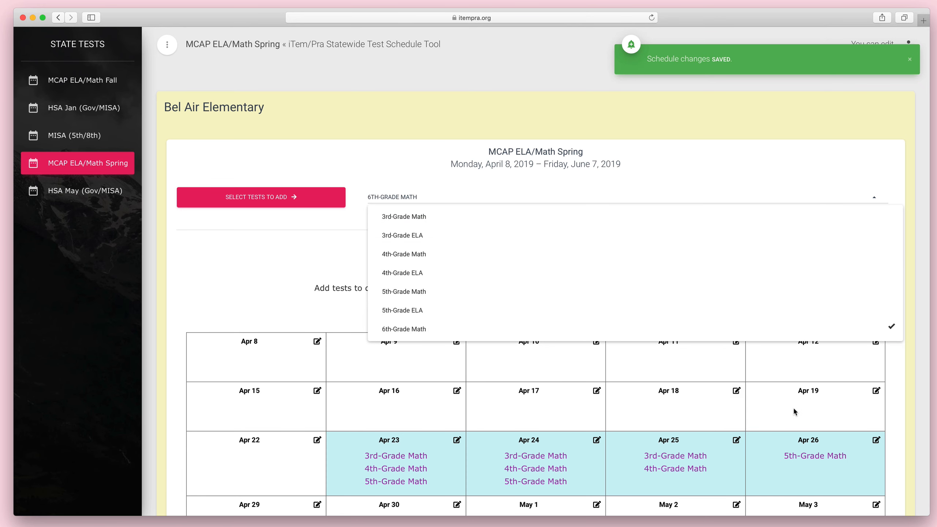
{"action": "left_click", "coordinate": [812, 440]}
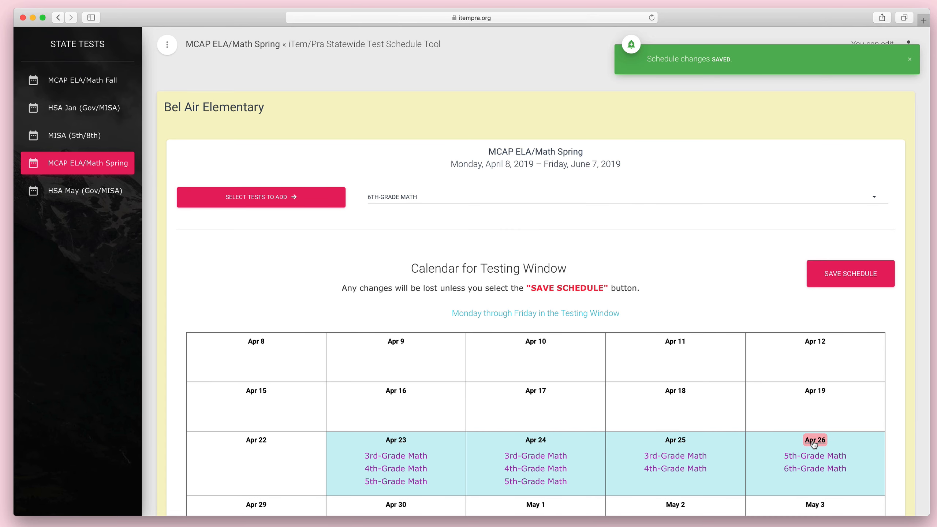
{"action": "left_click", "coordinate": [851, 274]}
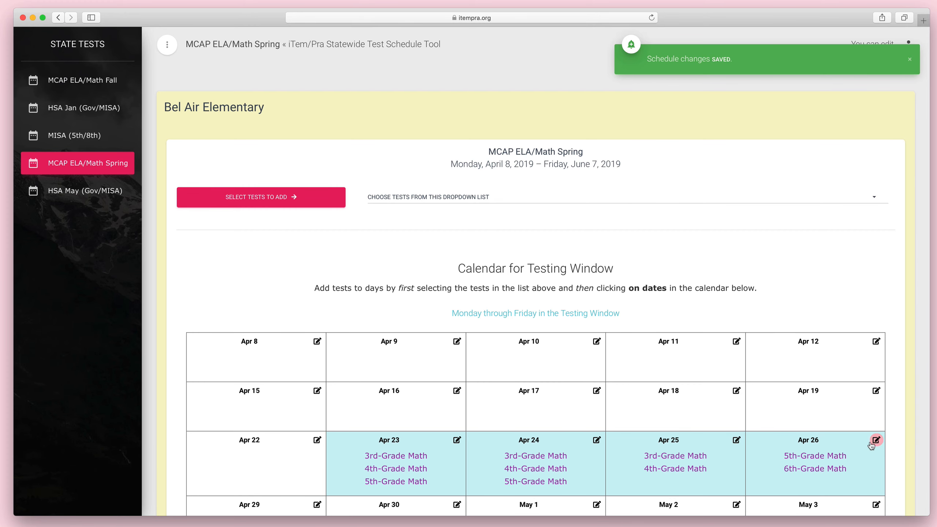
Step: Add the note "5th grade field trip ... test Friday" to Apr 25, save it and dismiss the notification
{"action": "left_click", "coordinate": [736, 440]}
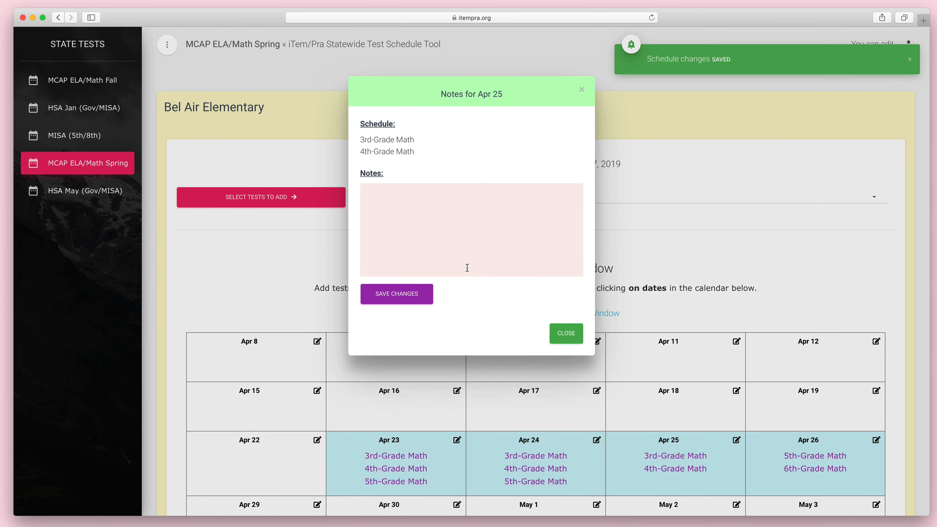
{"action": "type", "text": "5th grad"}
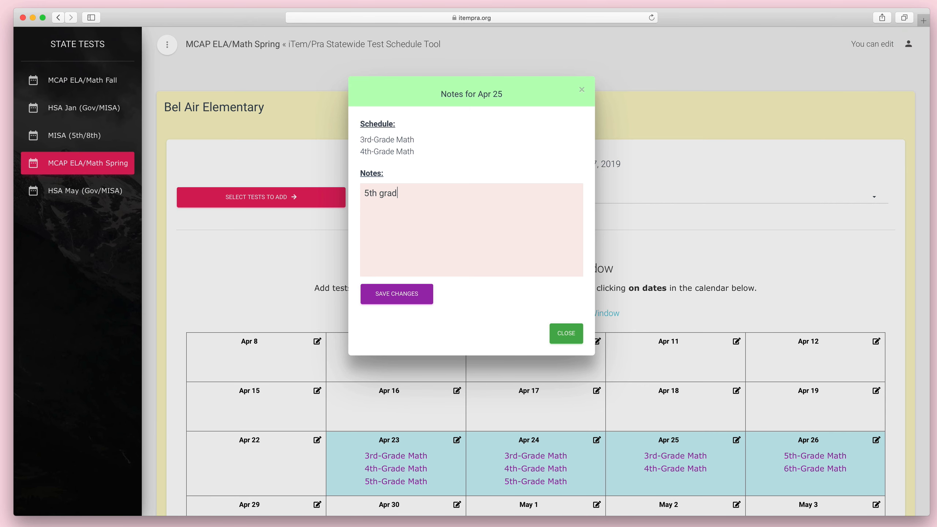
{"action": "type", "text": "e field trop"}
{"action": "key", "text": "BackSpace"}
{"action": "key", "text": "BackSpace"}
{"action": "key", "text": "BackSpace"}
{"action": "type", "text": "ri"}
{"action": "key", "text": "BackSpace"}
{"action": "type", "text": "ip ... test Friday"}
{"action": "left_click", "coordinate": [406, 299]}
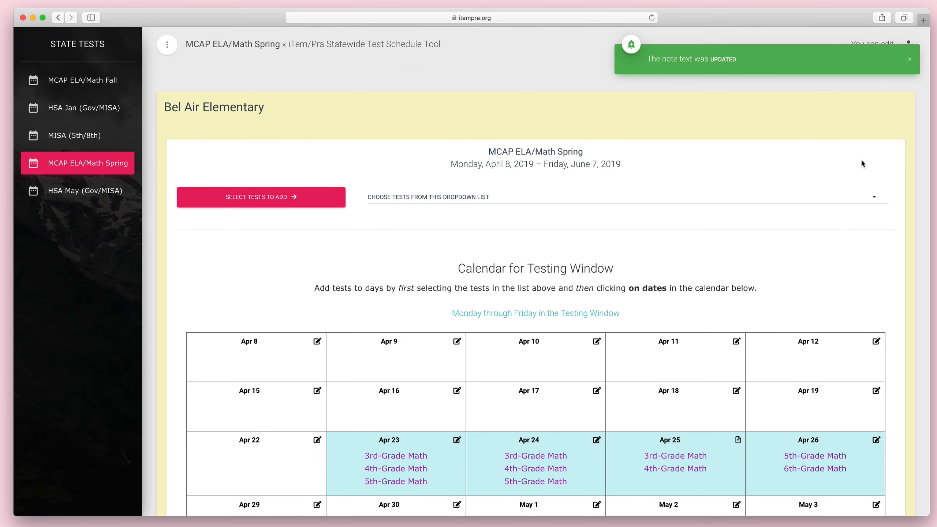
{"action": "left_click", "coordinate": [910, 59]}
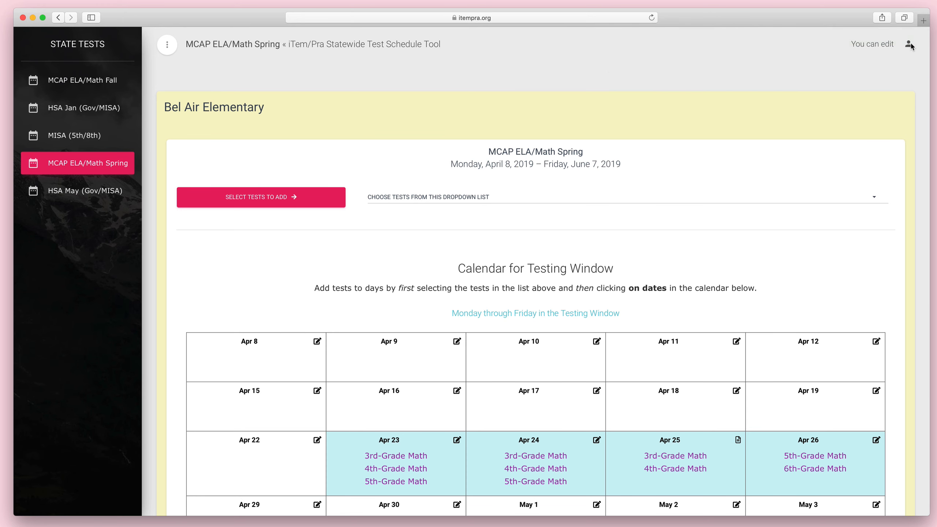
Step: View the printable version of the MCAP ELA/Math Spring schedule and return to the editable calendar
{"action": "left_click", "coordinate": [909, 44]}
{"action": "left_click", "coordinate": [893, 63]}
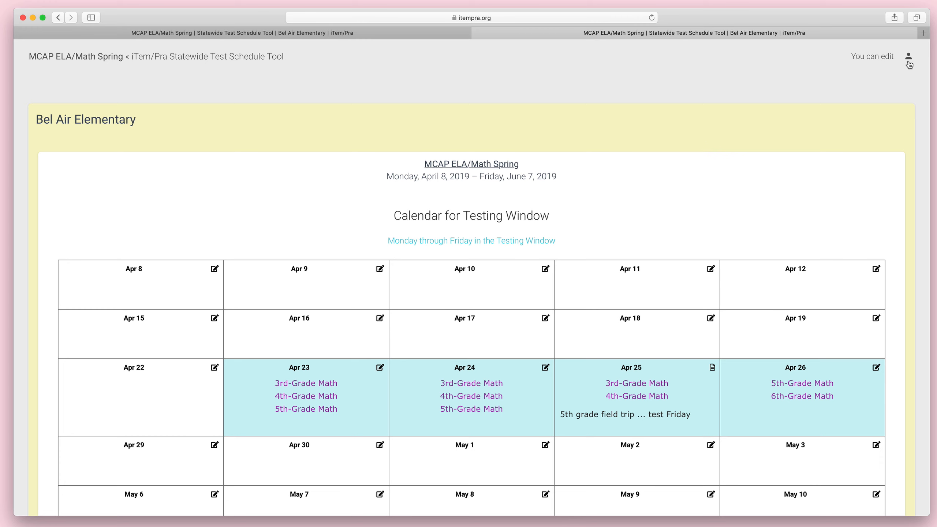
{"action": "left_click", "coordinate": [909, 57]}
{"action": "left_click", "coordinate": [893, 76]}
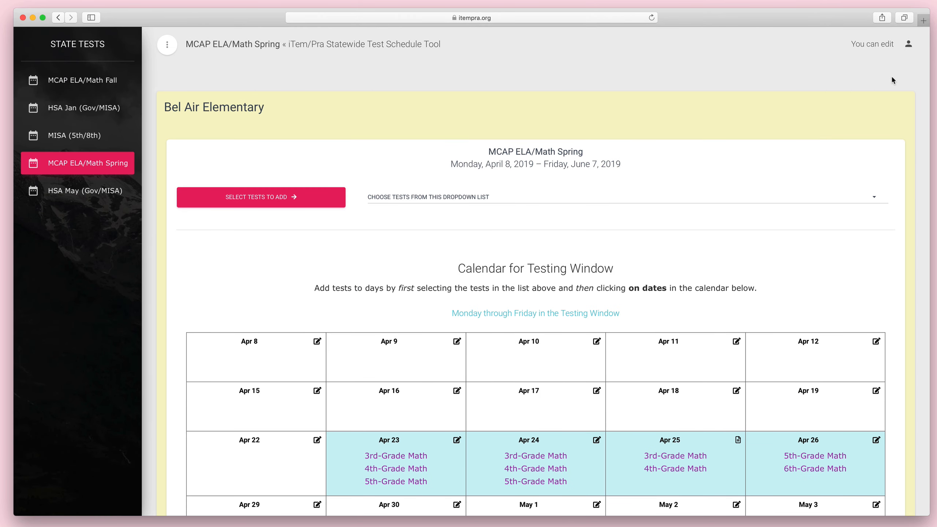
Step: Sign out, and sign back in with only the school code, leaving the write-access password blank
{"action": "left_click", "coordinate": [908, 51]}
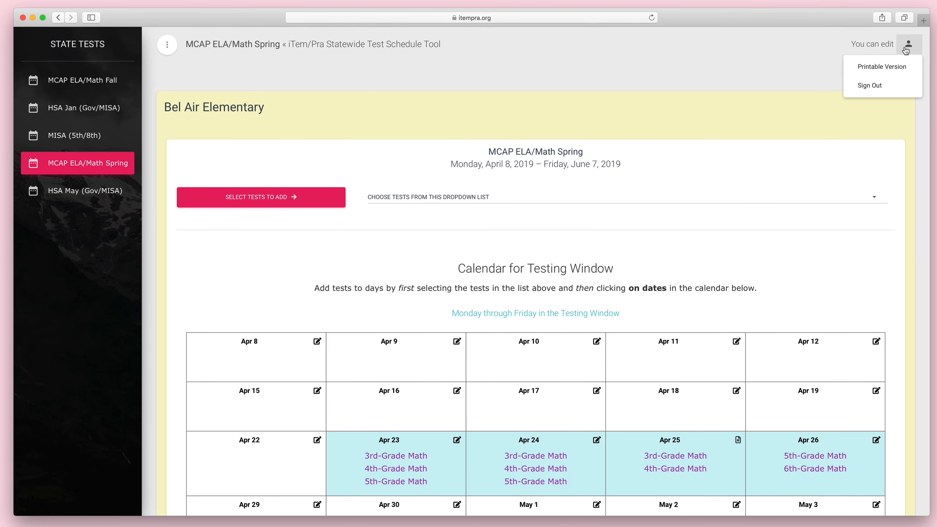
{"action": "left_click", "coordinate": [901, 87]}
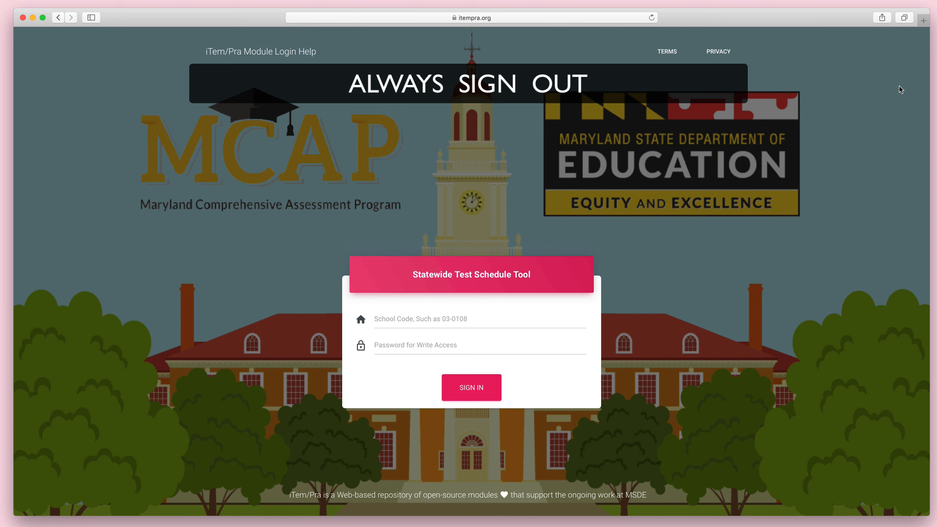
{"action": "left_click", "coordinate": [552, 324]}
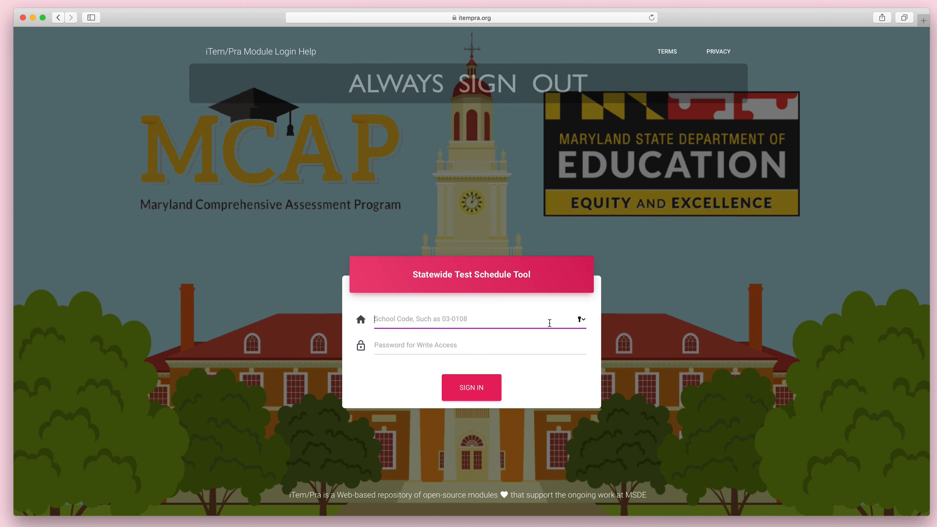
{"action": "type", "text": "01-0702"}
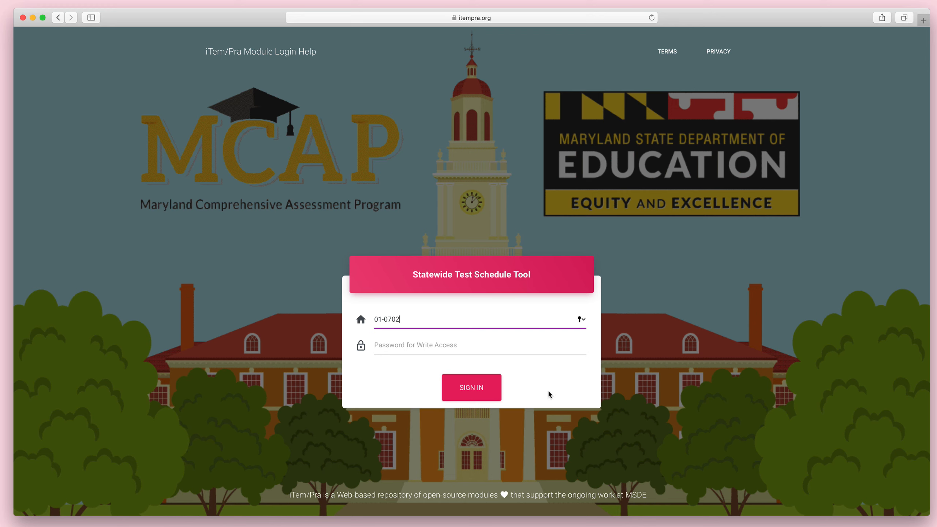
{"action": "left_click", "coordinate": [485, 390]}
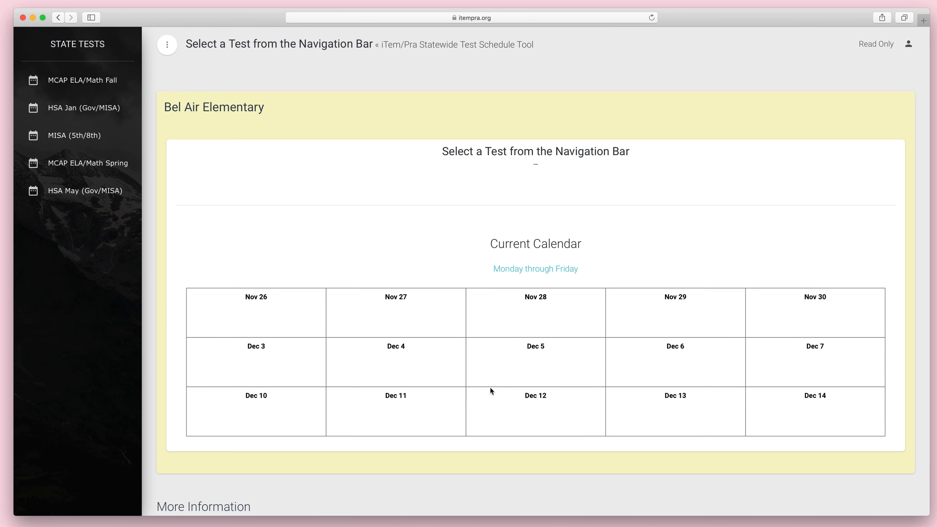
Step: View the MCAP ELA/Math Spring calendar in read-only mode, read the note for Apr 25 and close it
{"action": "left_click", "coordinate": [91, 164]}
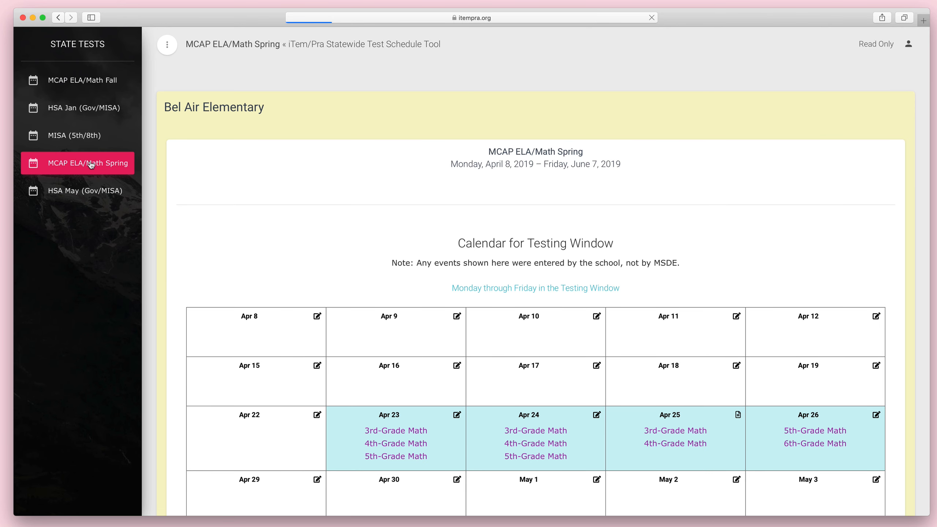
{"action": "left_click", "coordinate": [737, 414]}
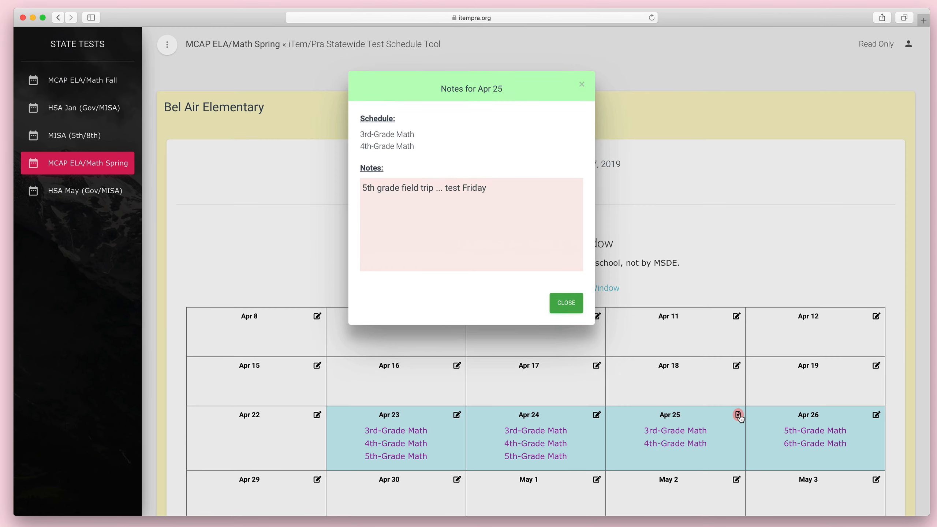
{"action": "left_click", "coordinate": [567, 308]}
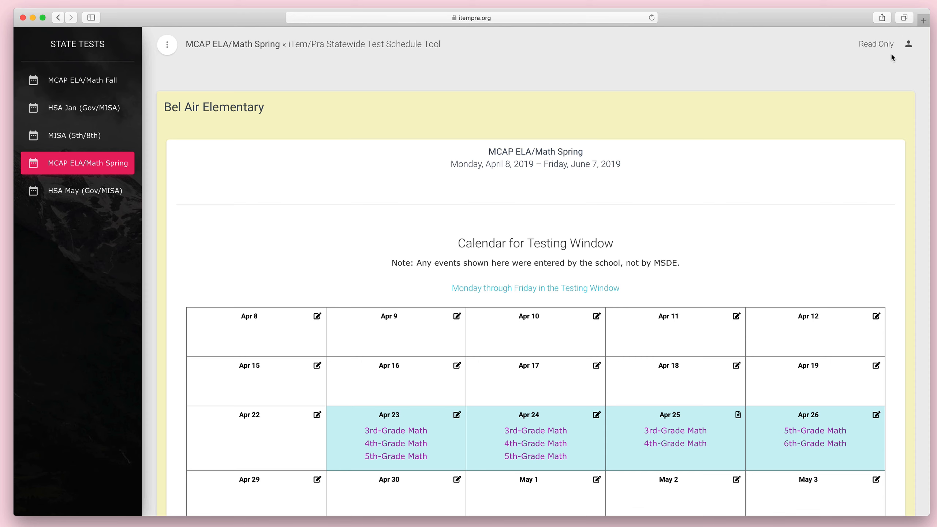
Step: Sign out of the read-only session
{"action": "left_click", "coordinate": [909, 46]}
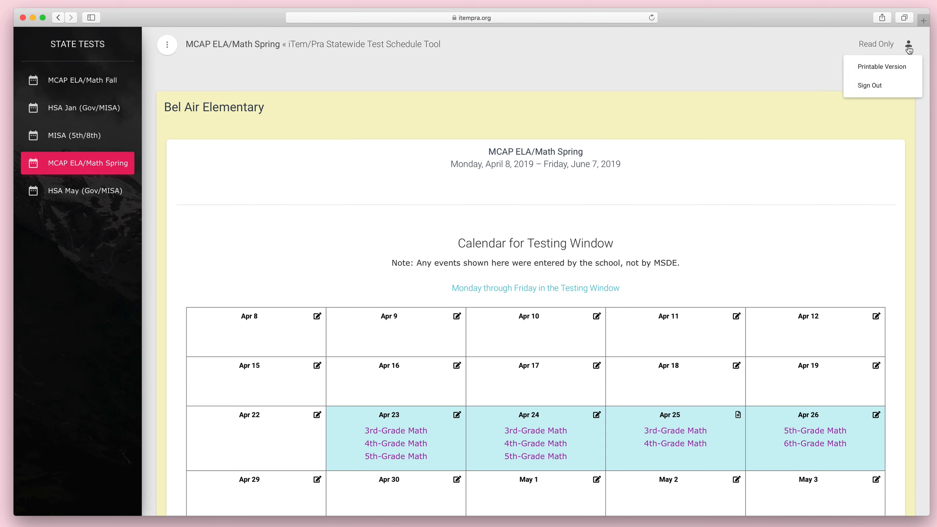
{"action": "left_click", "coordinate": [898, 87]}
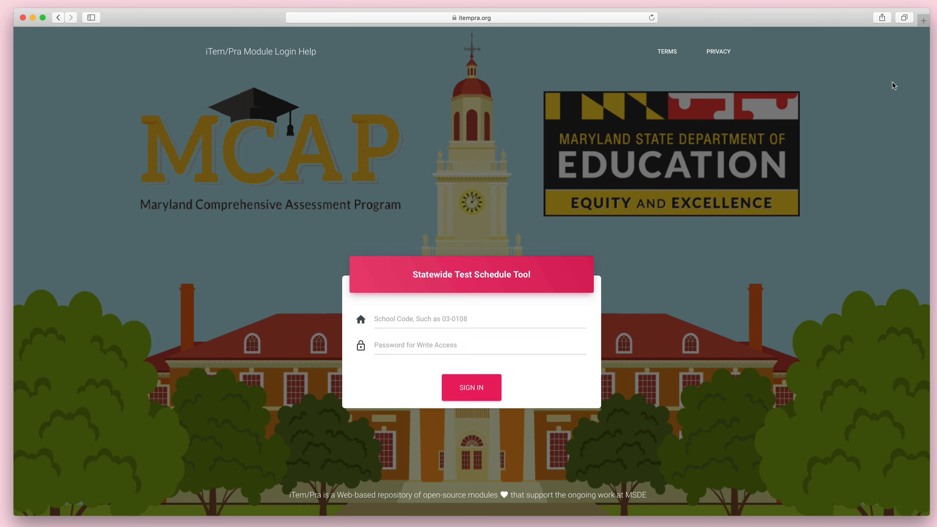